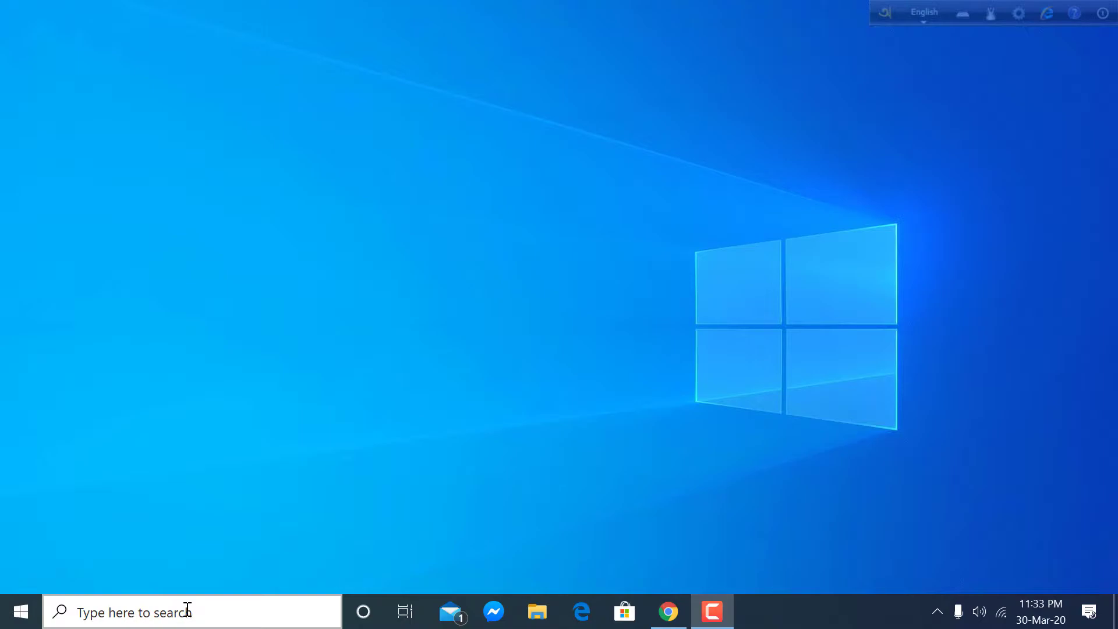
Open the Windows search panel from the taskbar search box
click(187, 610)
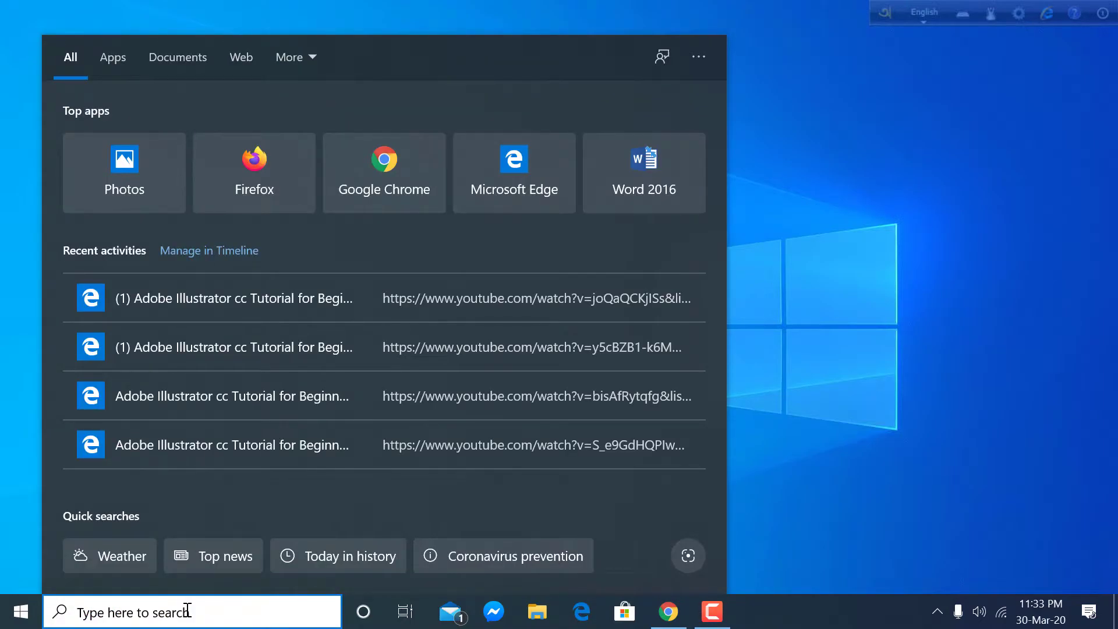
Search for 'task scheduler' and launch the Task Scheduler best match
text(t)
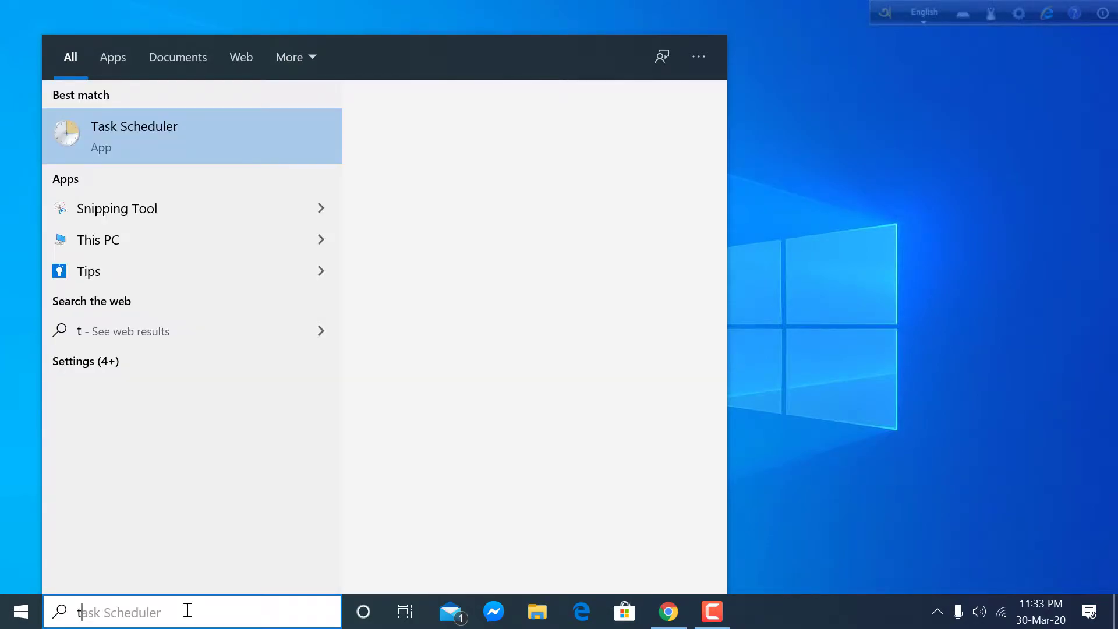
text(as)
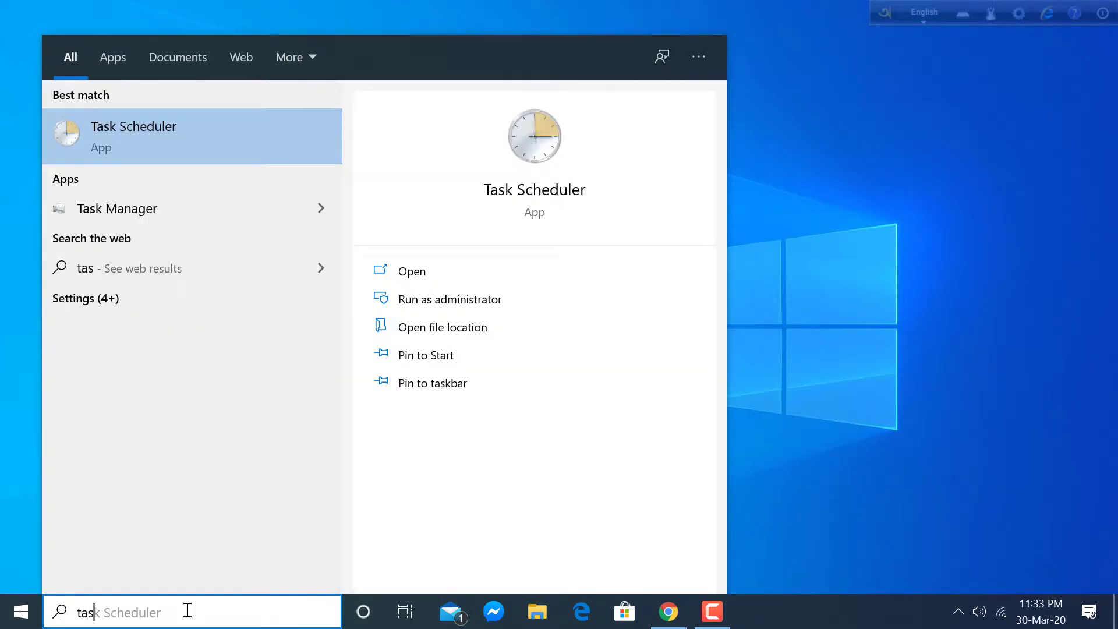
text(k)
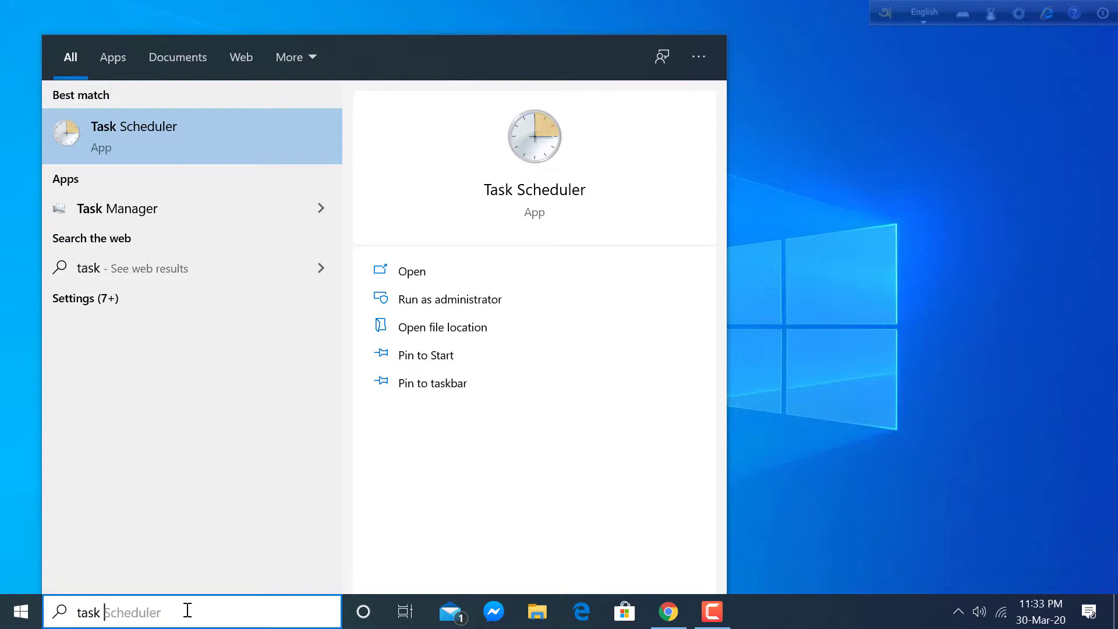
text( sc)
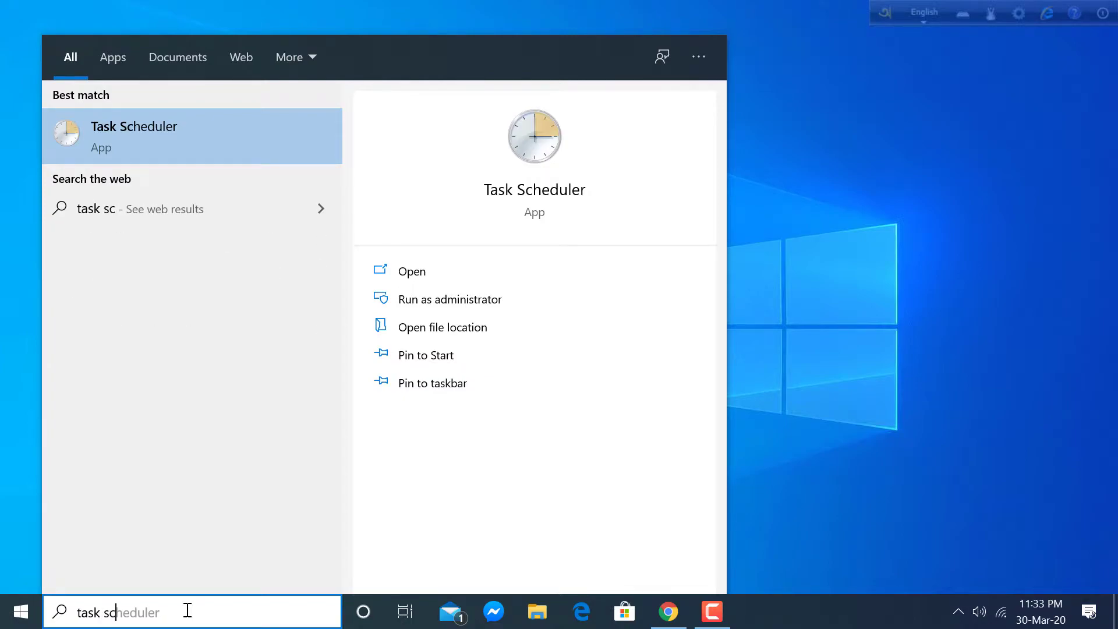
text(hedu)
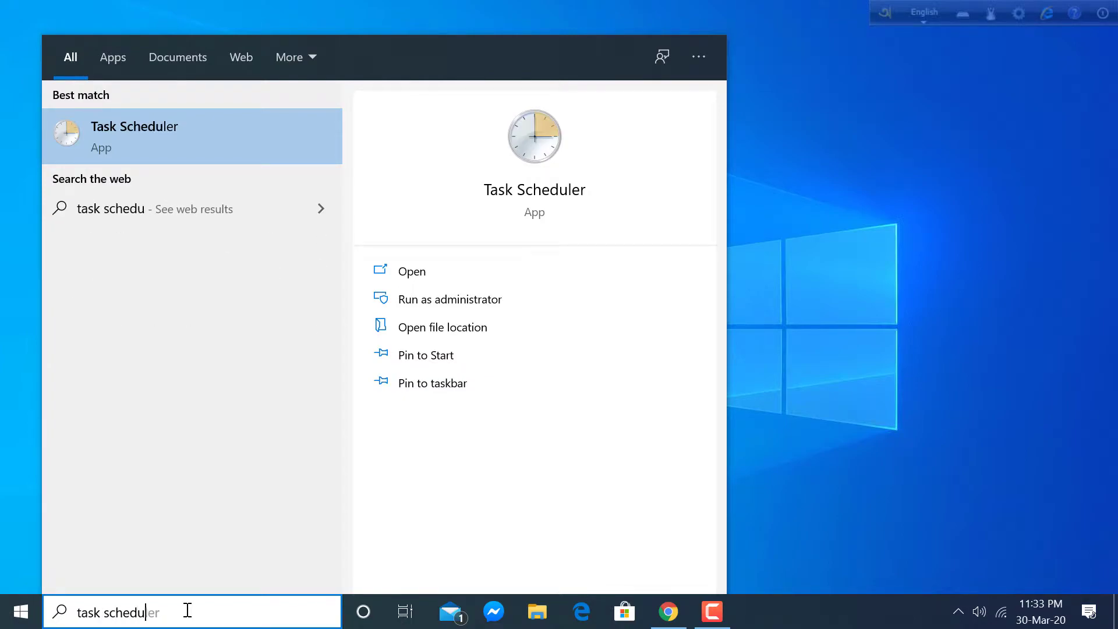
text(ler)
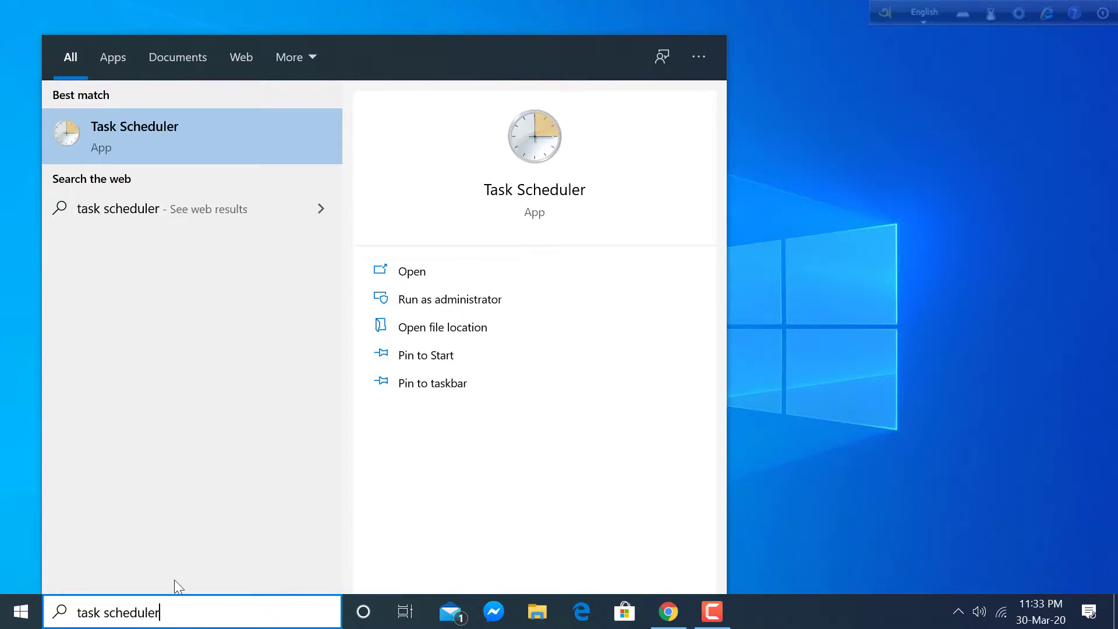
click(128, 133)
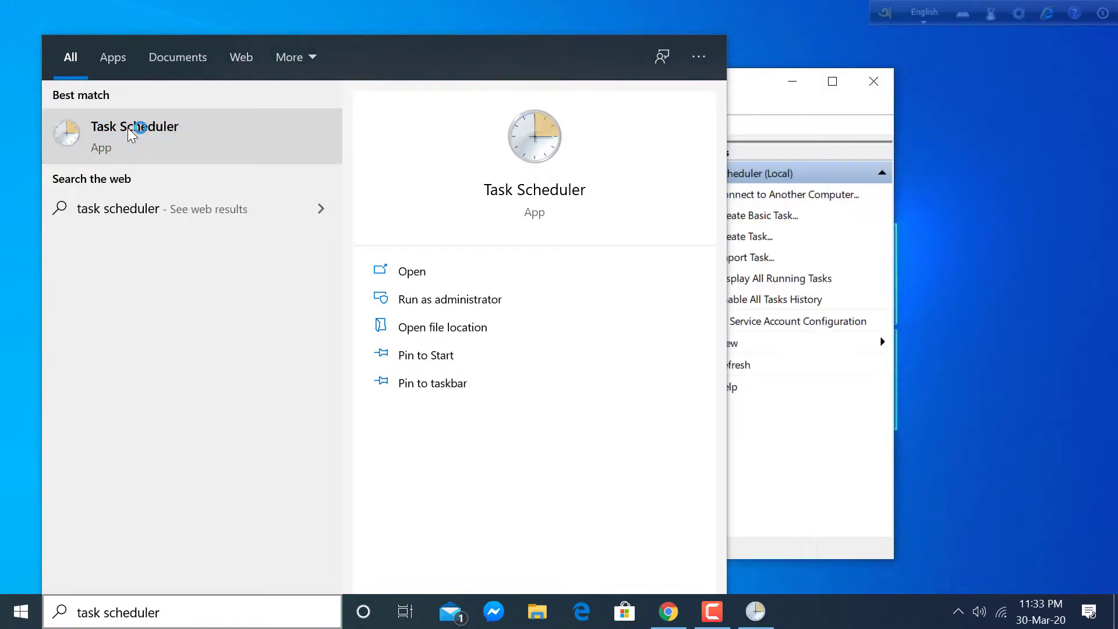
Reposition the Task Scheduler window and start the Create Basic Task wizard
click(751, 106)
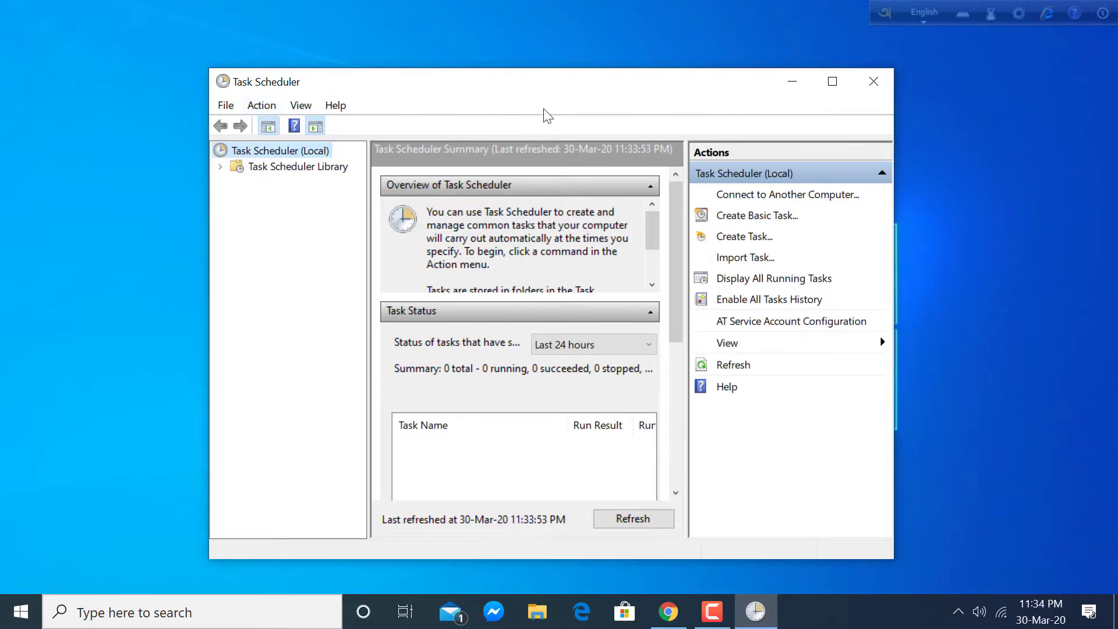
mouse_move(551, 89)
mouse_down()
mouse_move(475, 58)
mouse_move(399, 60)
mouse_move(499, 68)
mouse_up()
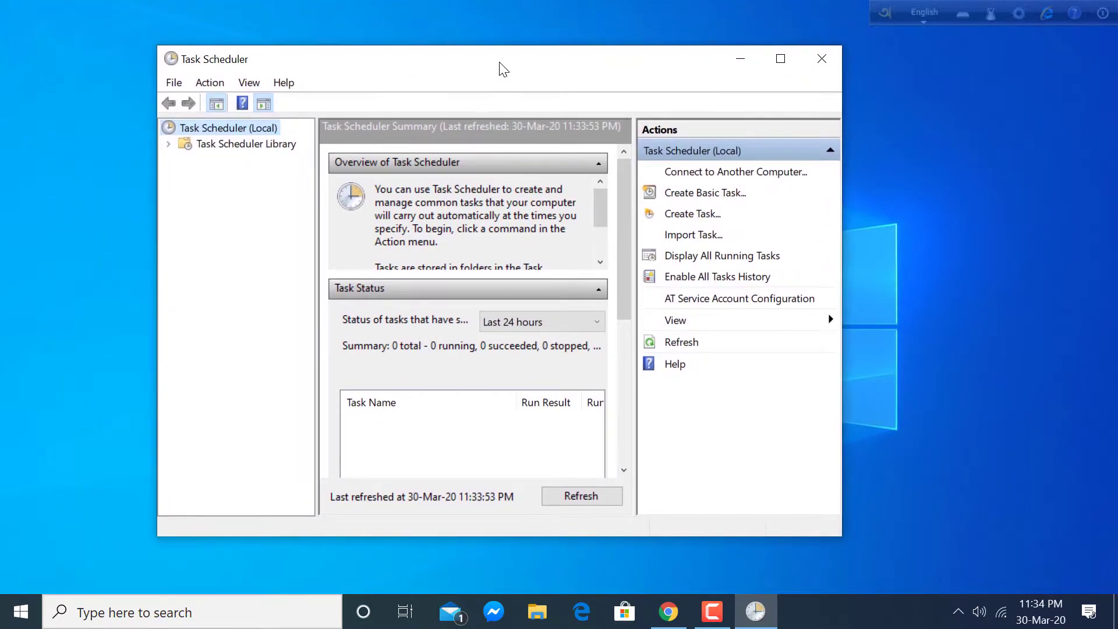
click(697, 199)
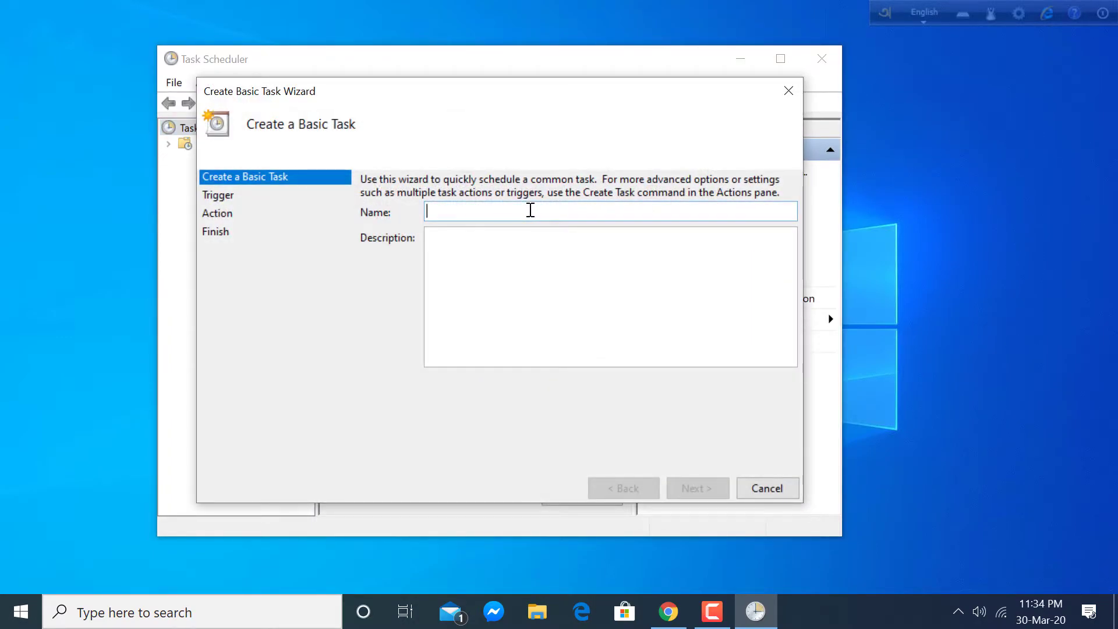
Name the new basic task 'Shutdown' and advance to the trigger step
text(S)
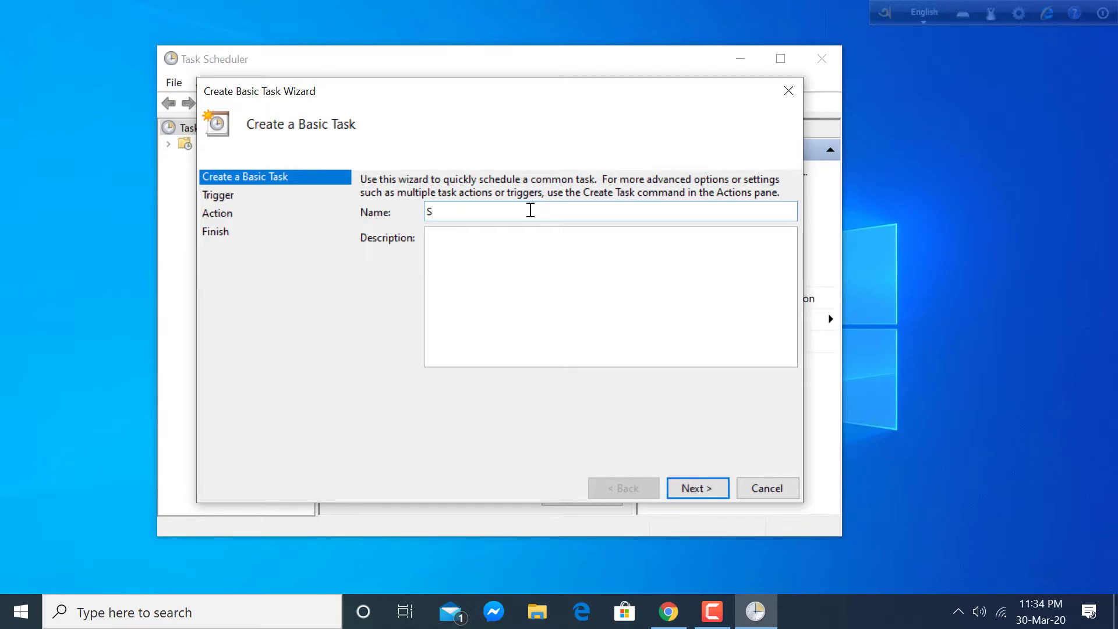
text(hut)
text(d)
text(o)
text(wn)
click(699, 488)
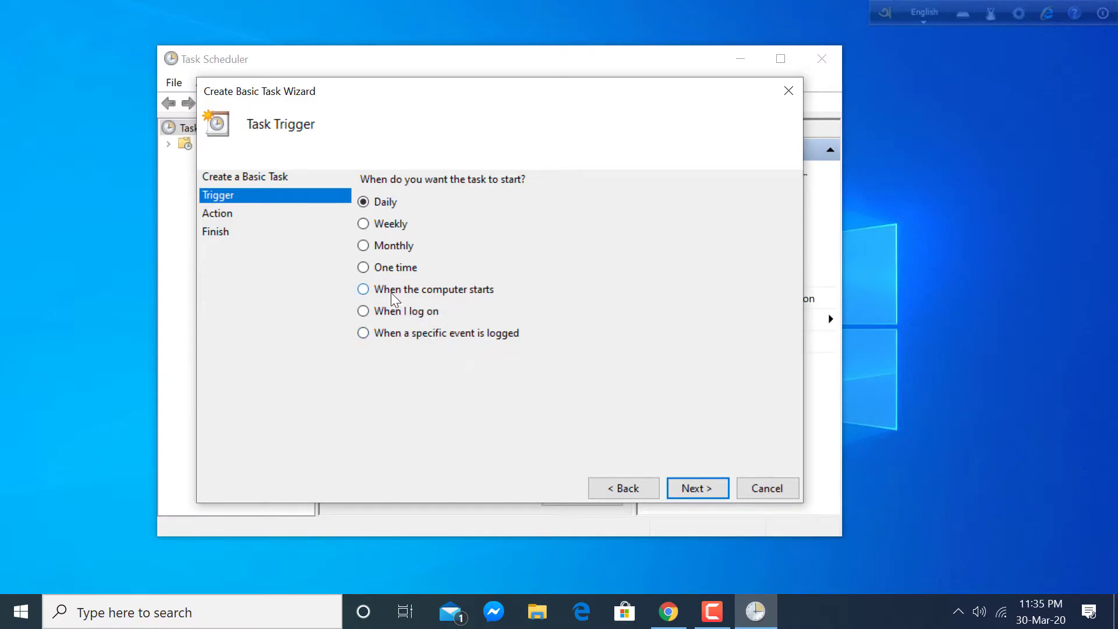
Choose a One time trigger for the Shutdown task
click(387, 268)
click(364, 270)
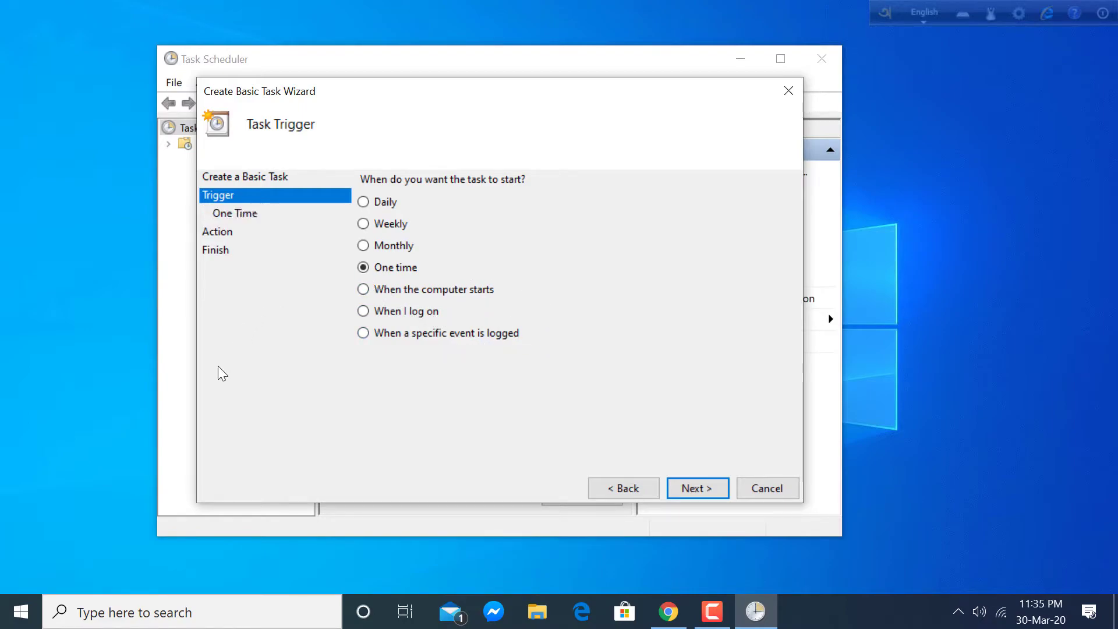
click(691, 493)
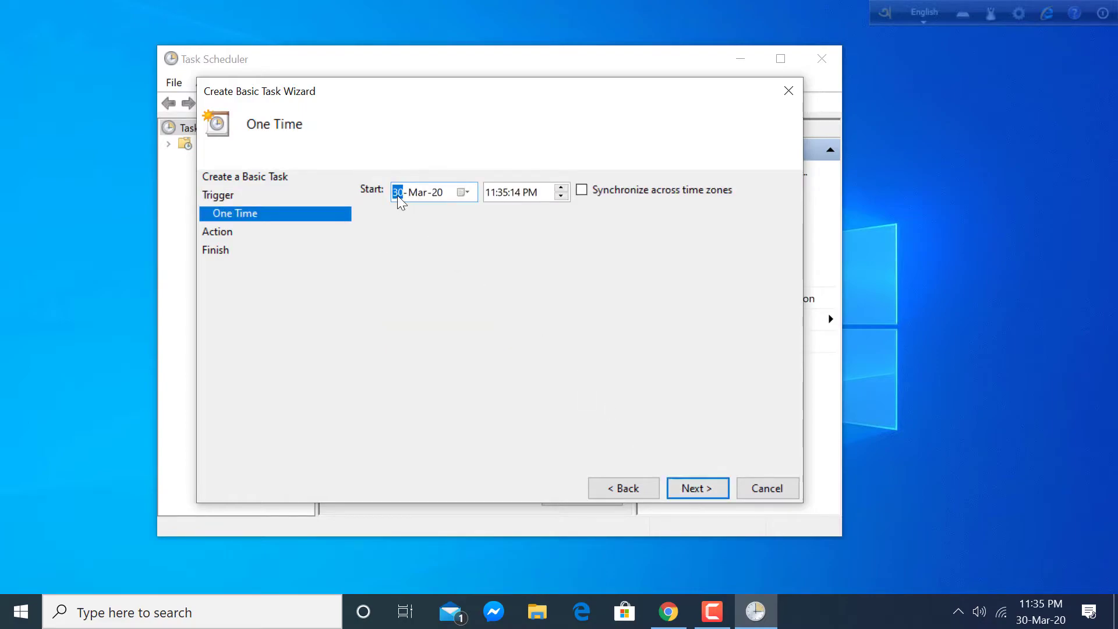
Set the one-time start to 31-Mar-20 at 11:35:16 AM
click(467, 193)
click(489, 309)
click(510, 196)
click(560, 188)
key(Right)
key(Down)
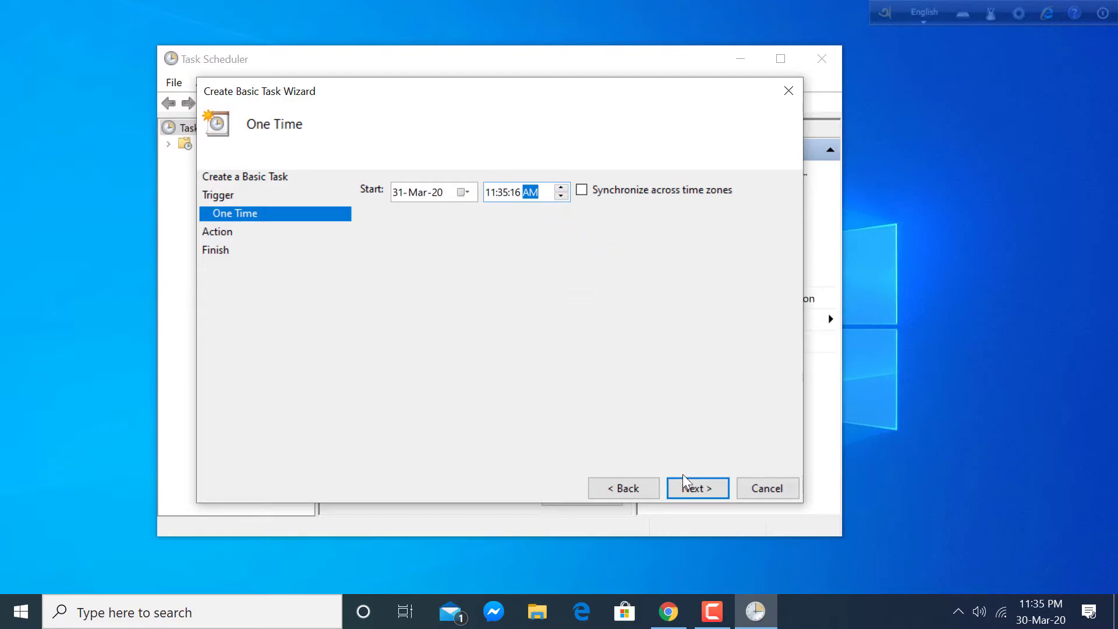
click(699, 486)
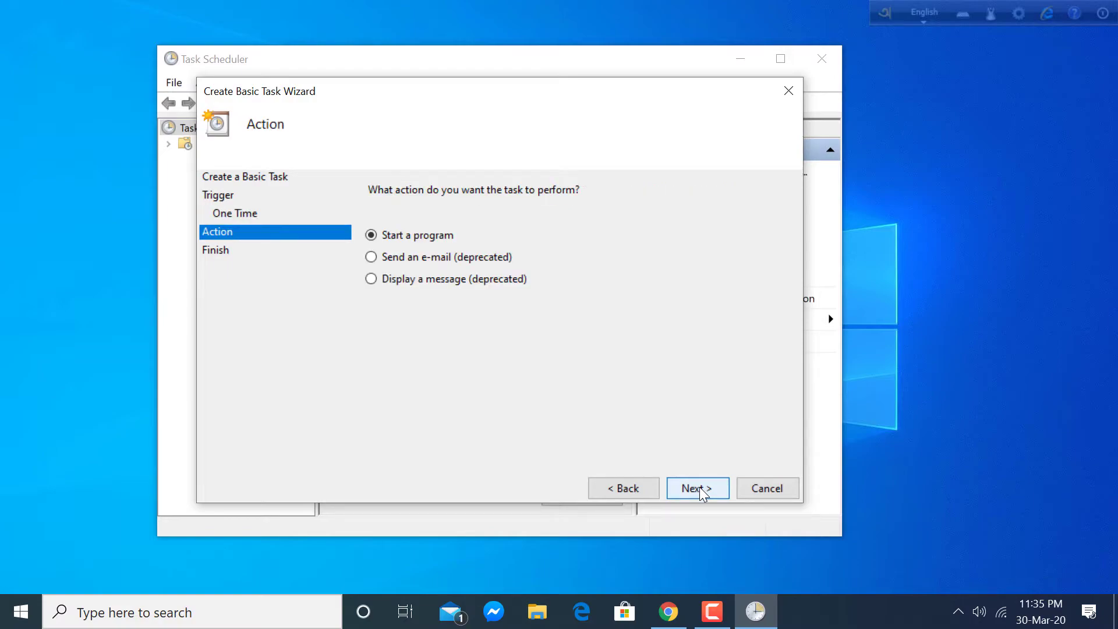
Set the action to start program 'Shutdown' with arguments /s /f /t 0
click(699, 486)
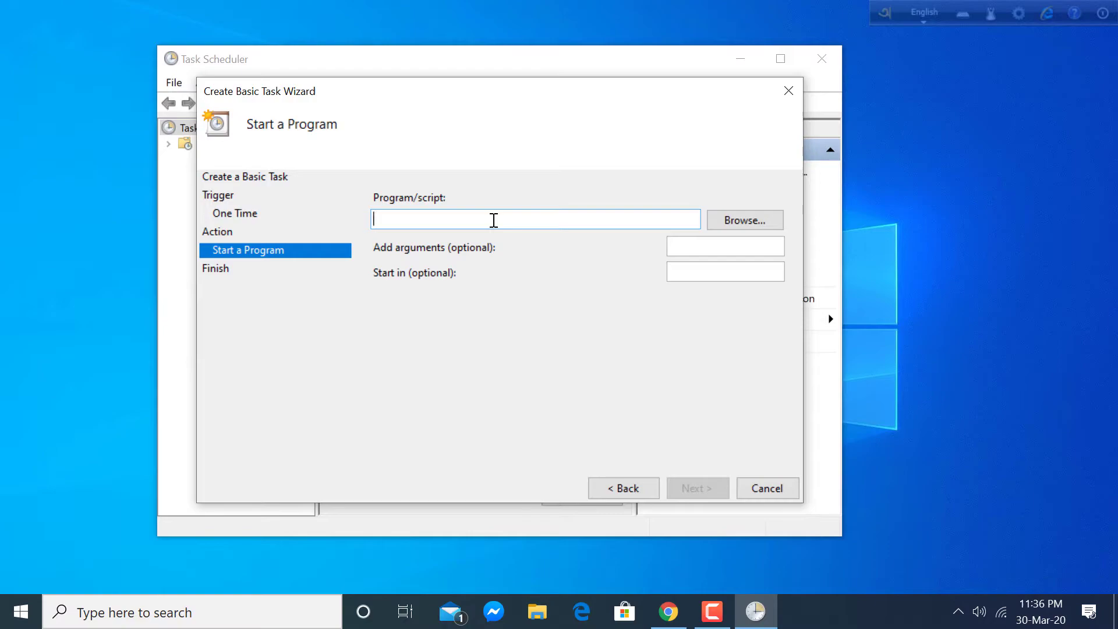
text(Shu)
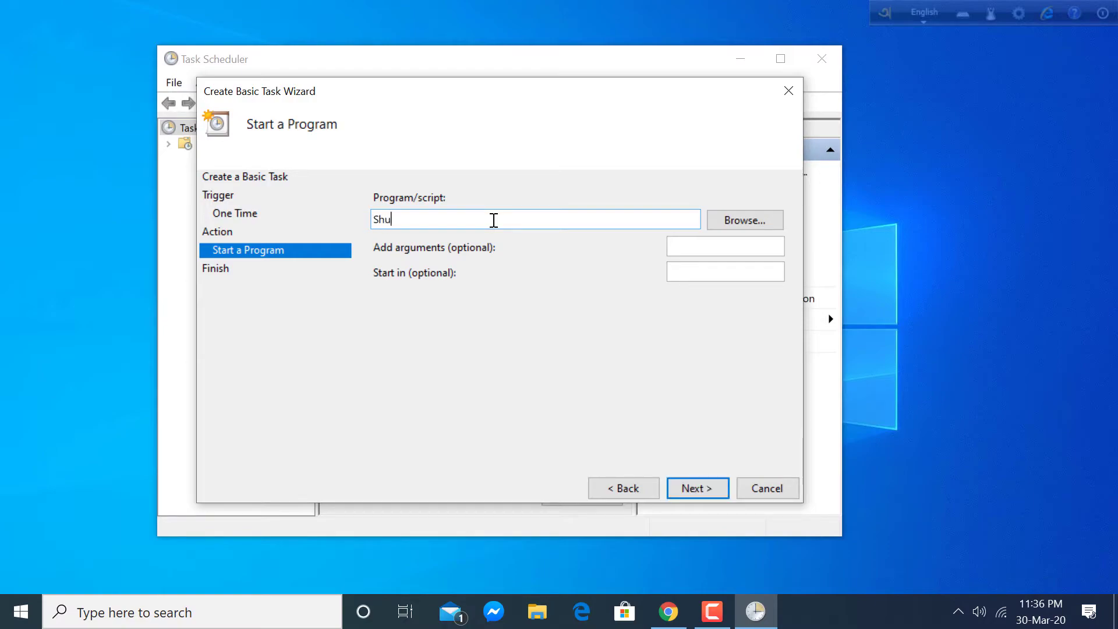
text(tdow)
text( at)
text( specif)
text(ic ti)
text(me)
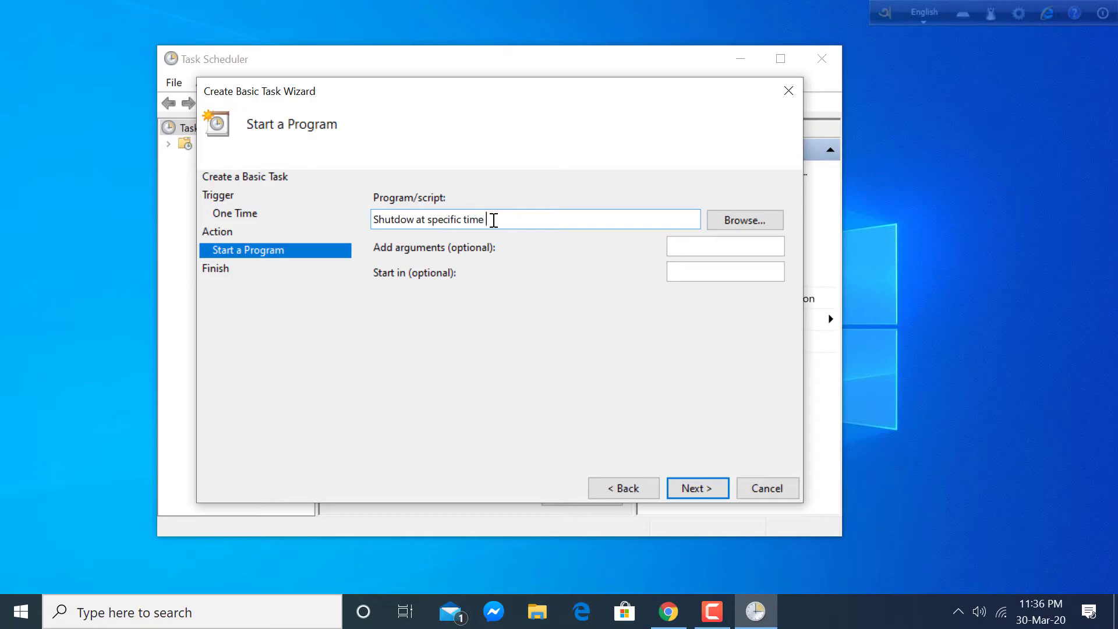
click(689, 250)
text(/s )
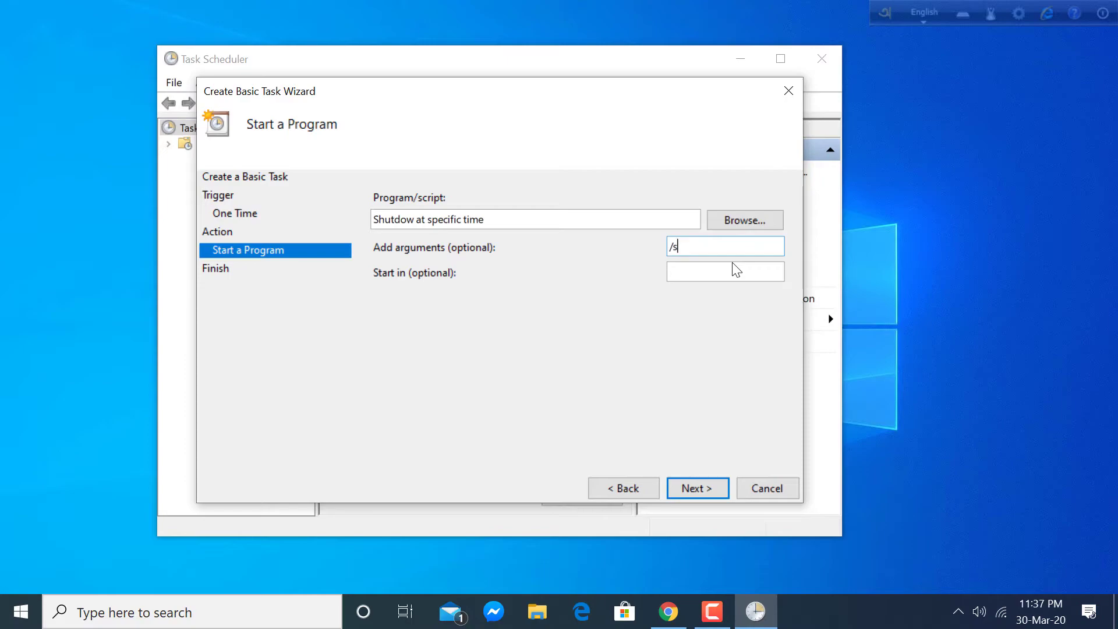
text(/f)
text( /t )
text(0)
drag(419, 219, 578, 227)
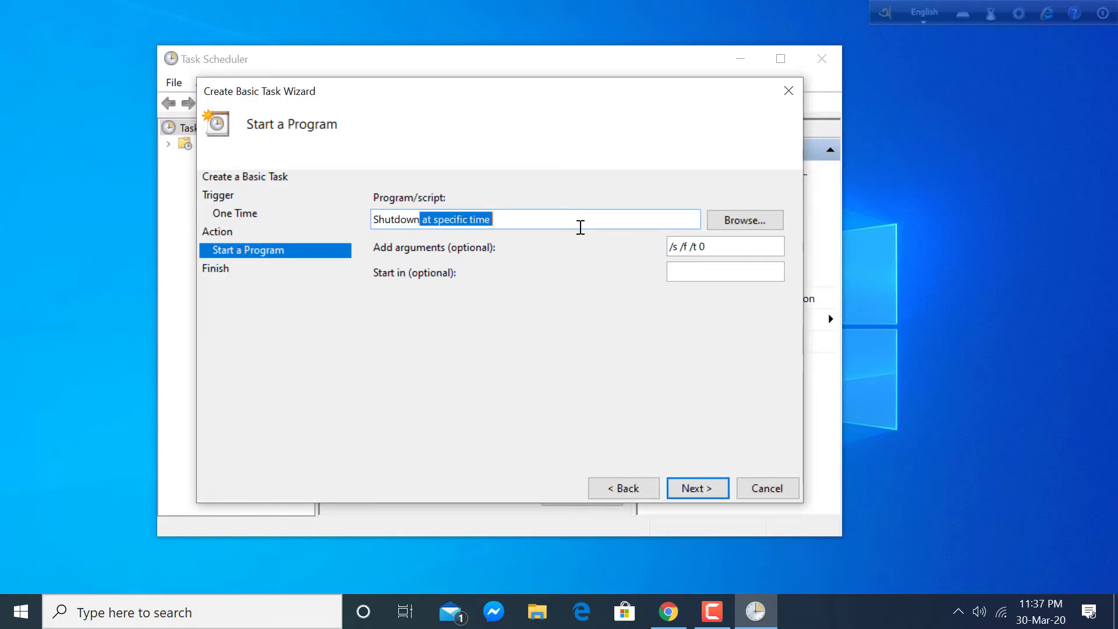
key(BackSpace)
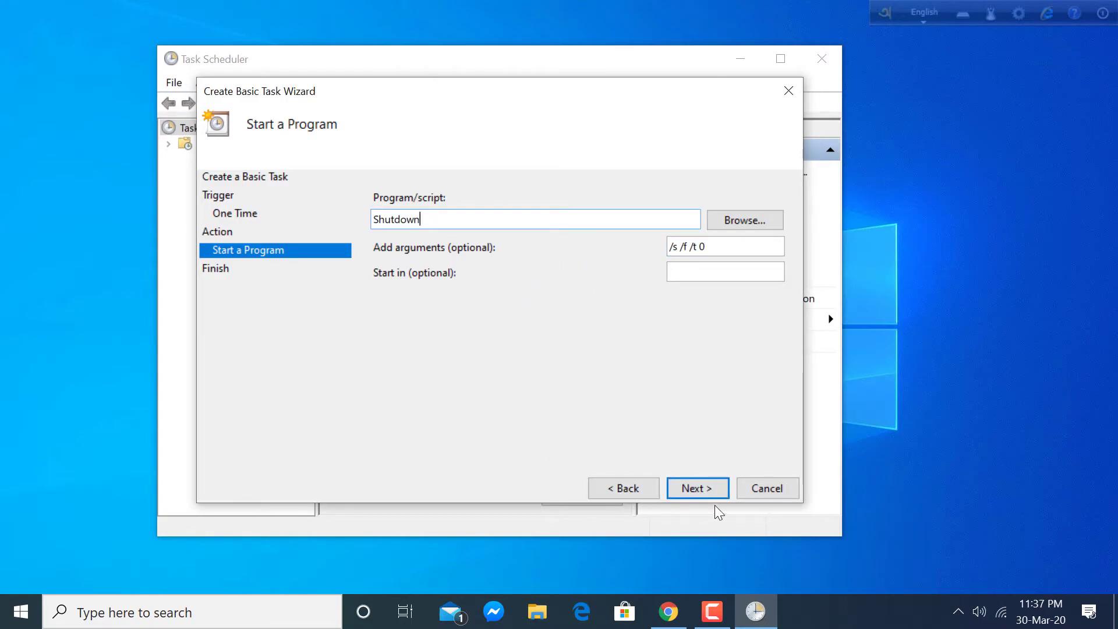
click(689, 489)
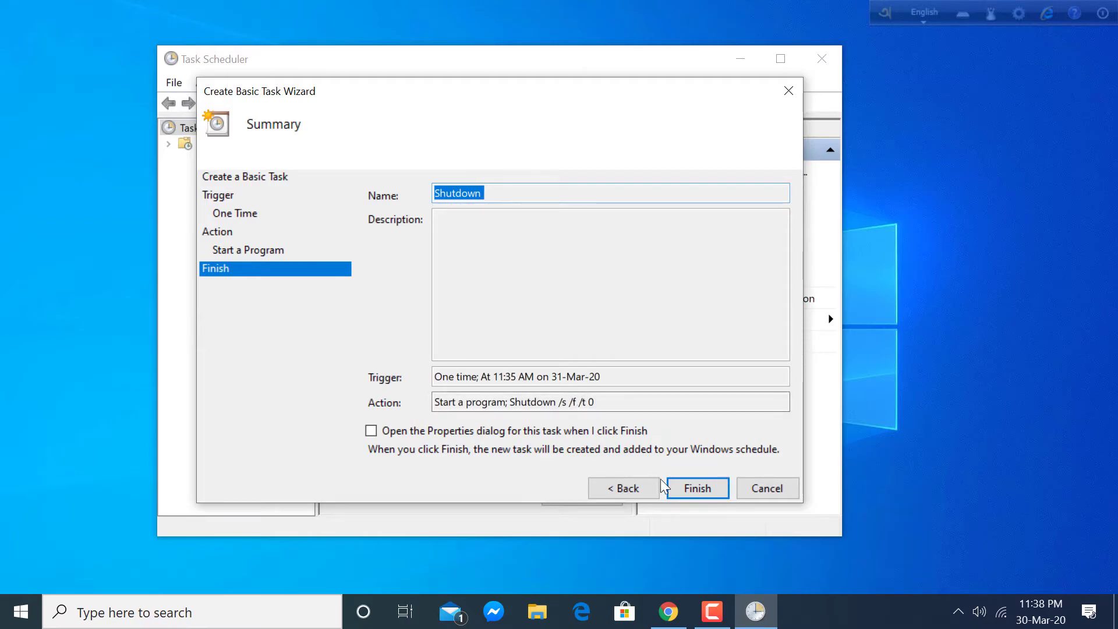
Finish the Shutdown task wizard, close Task Scheduler, and refresh the desktop
click(695, 489)
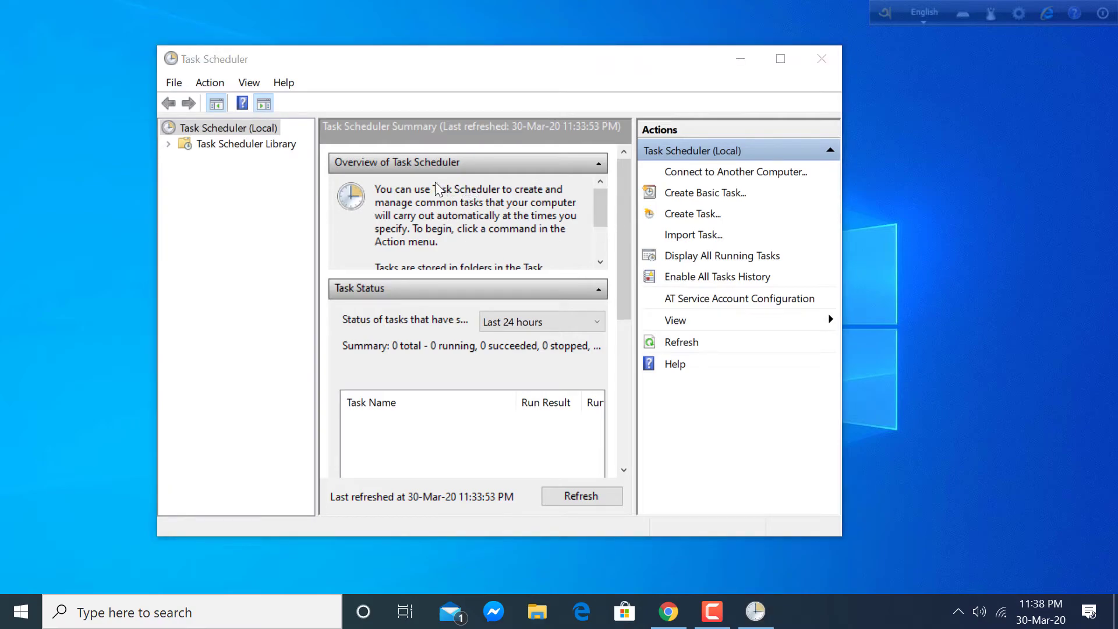
drag(549, 65, 469, 60)
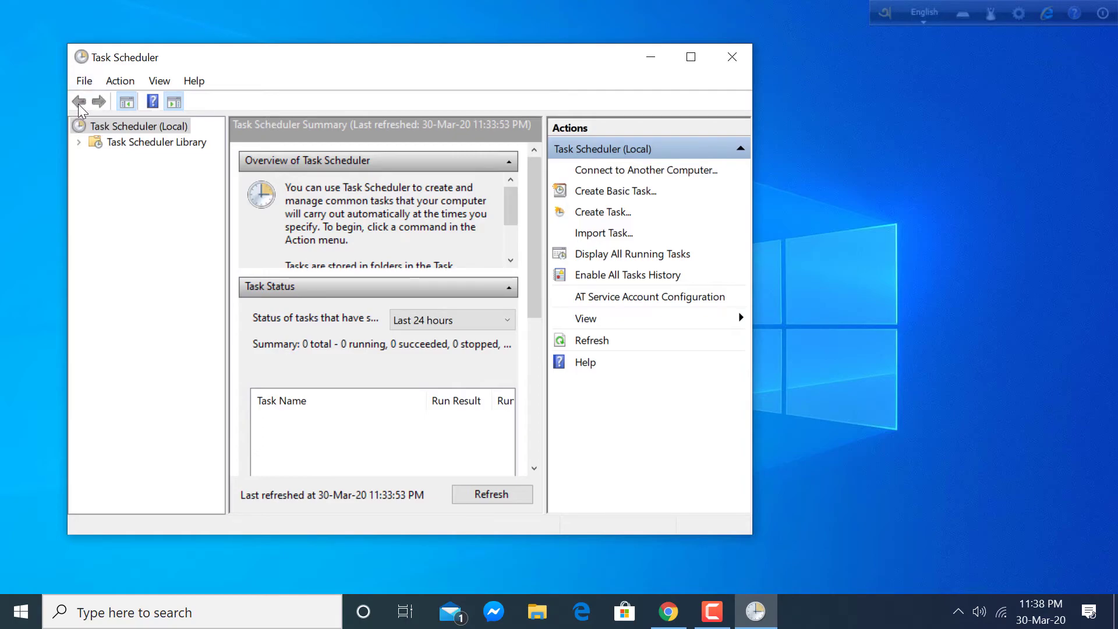
click(732, 56)
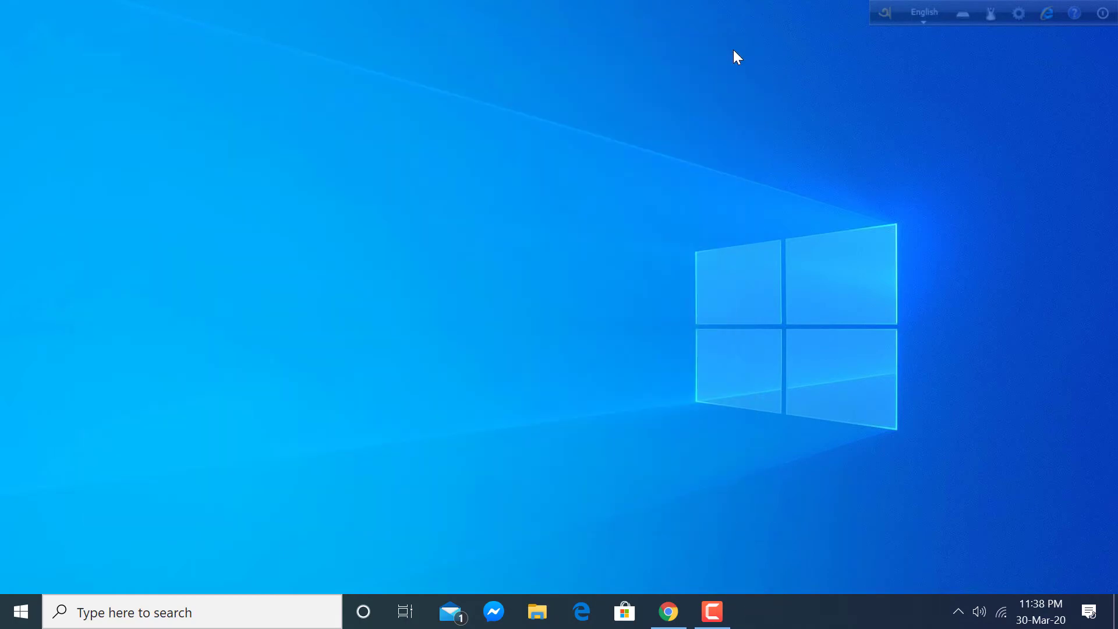
right_click(643, 85)
click(681, 138)
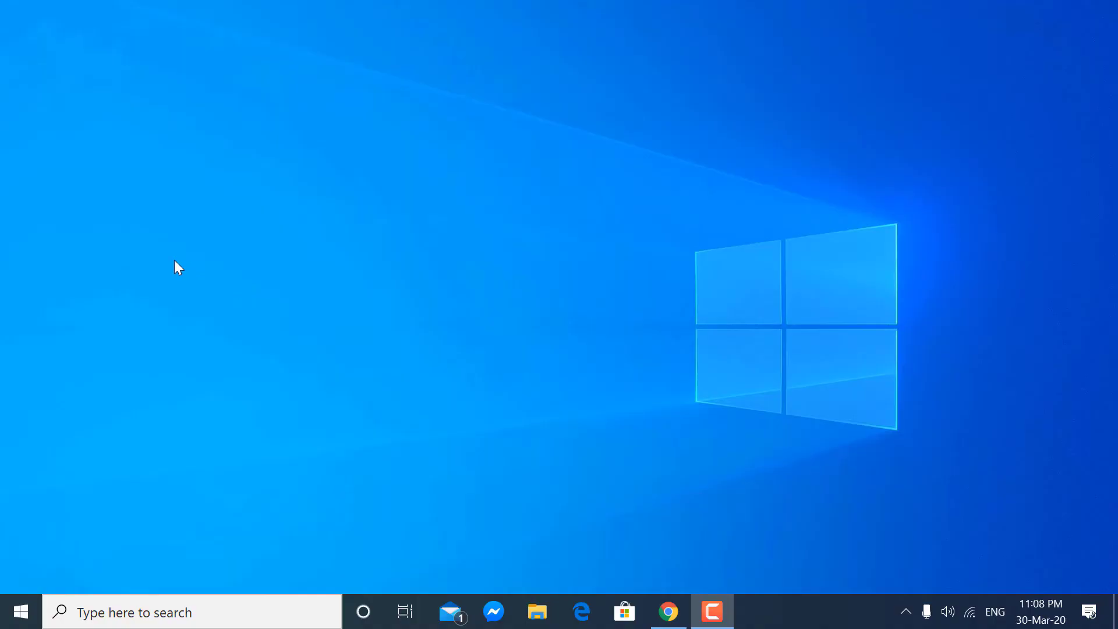
Search 'run' from the taskbar and launch the Run app
click(130, 611)
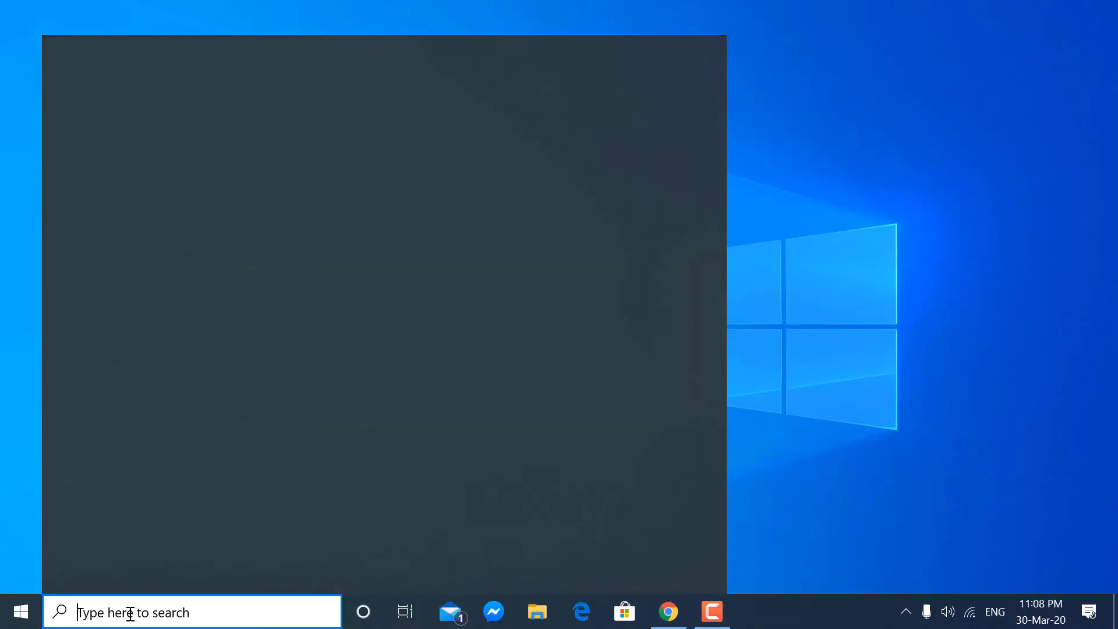
text(r)
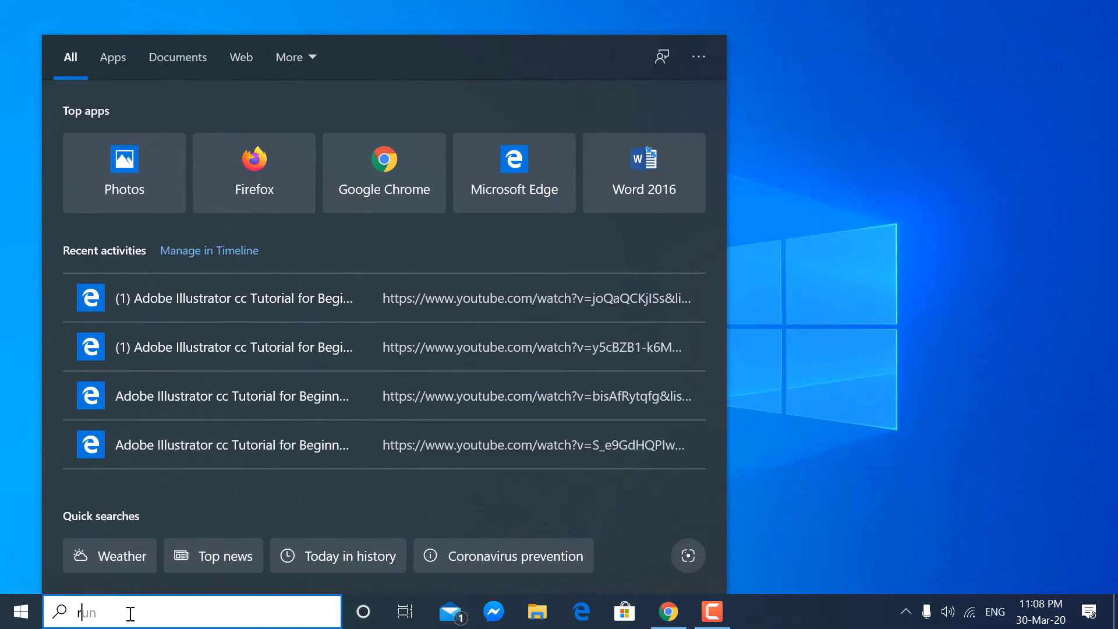
text(un)
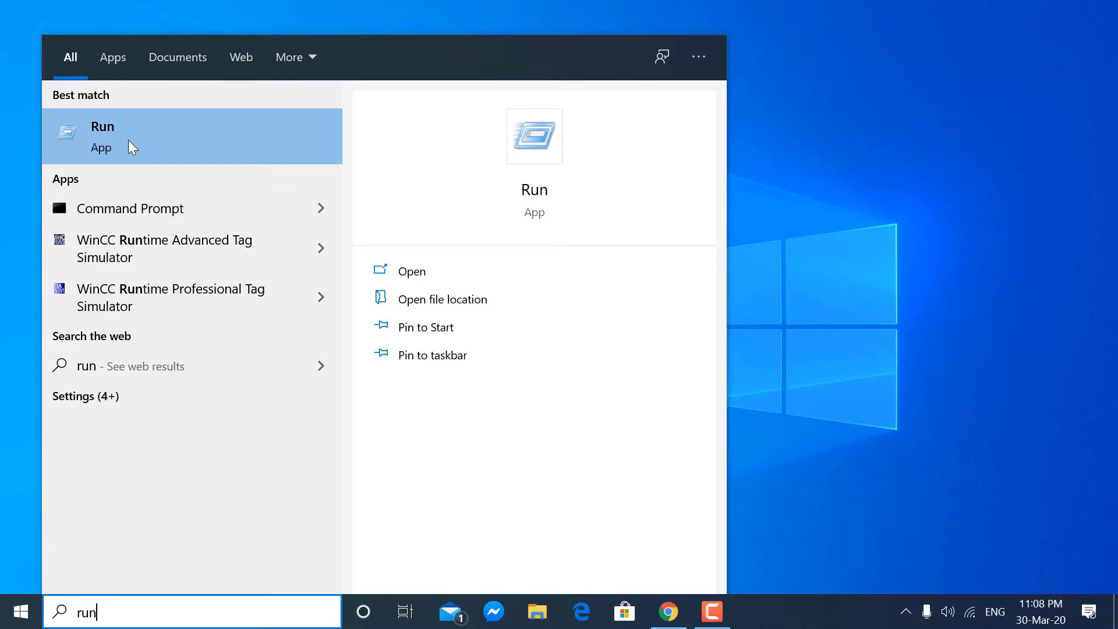
click(156, 137)
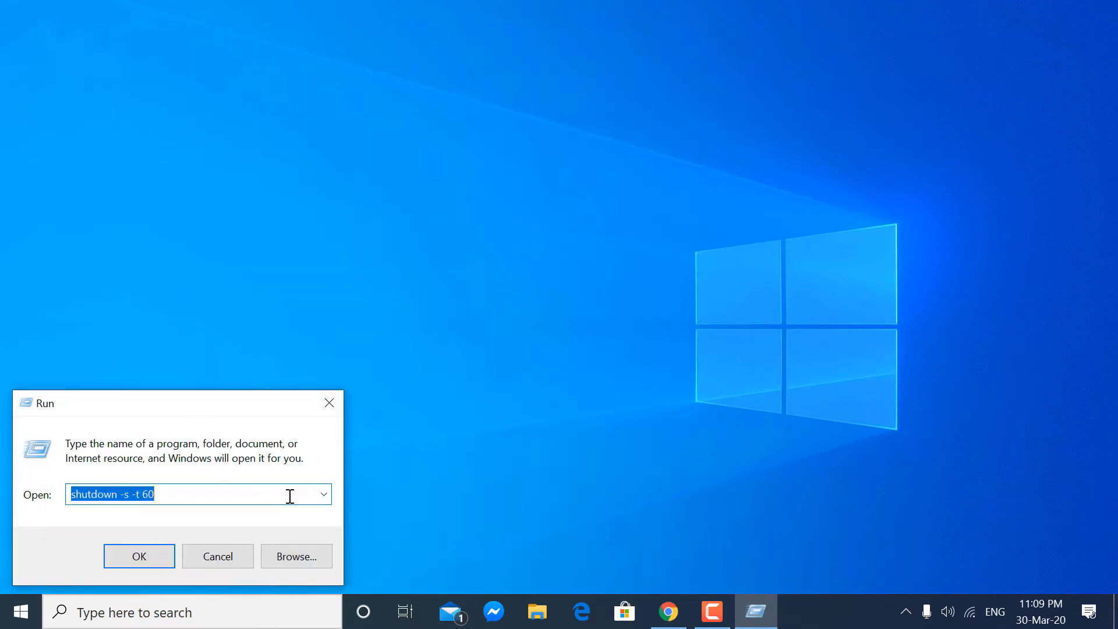
Replace the old Run command with 'shutdown-s-t 600' and run it
key(BackSpace)
click(300, 302)
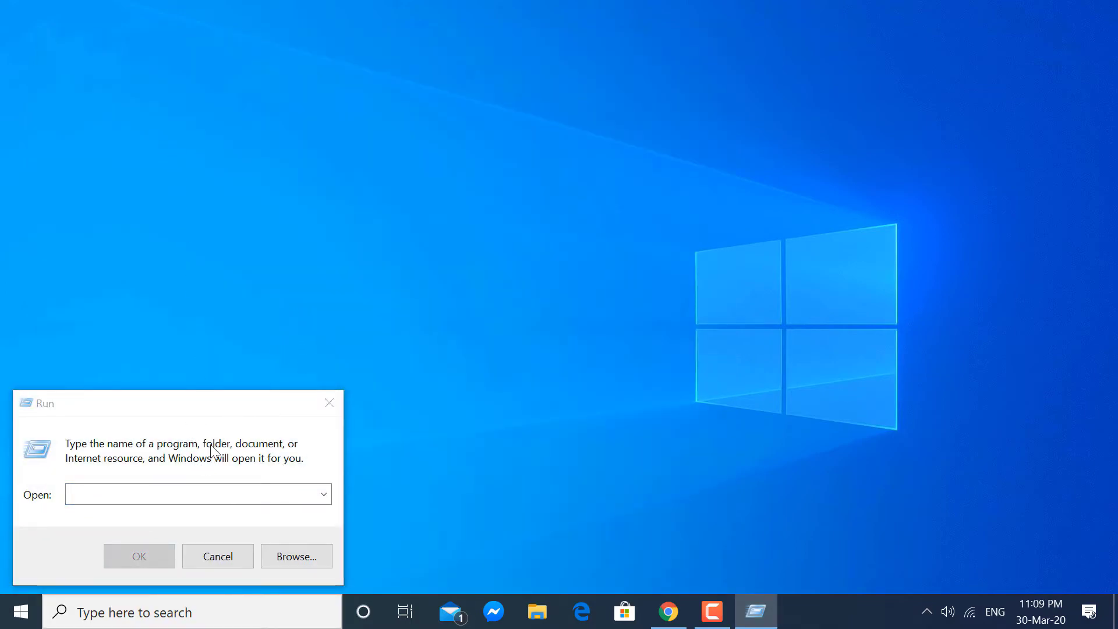
click(173, 496)
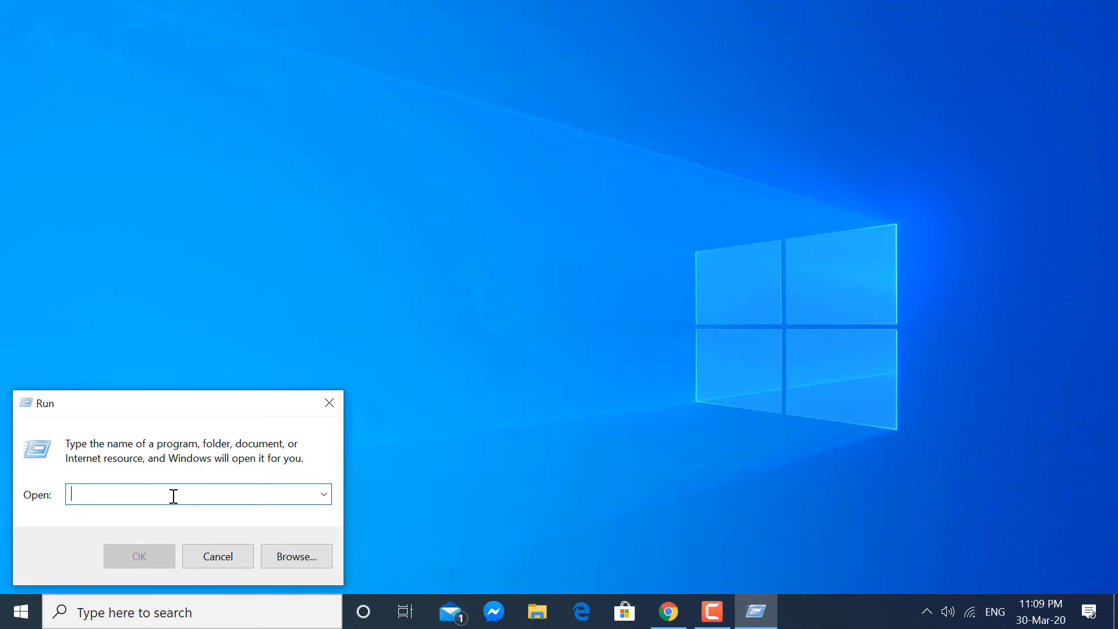
text(s)
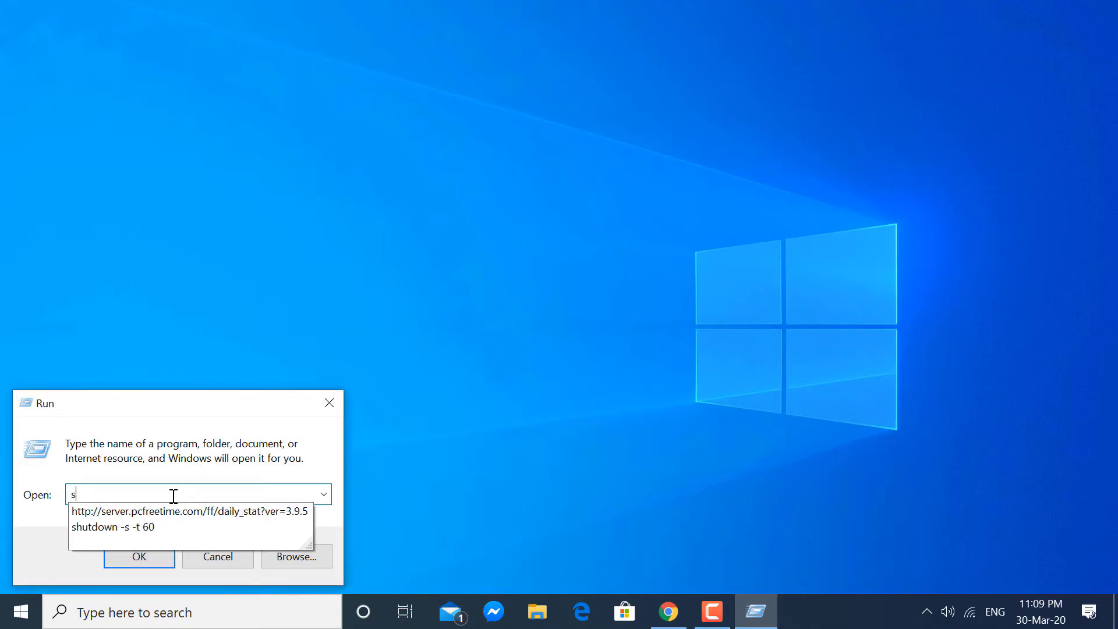
text(hut)
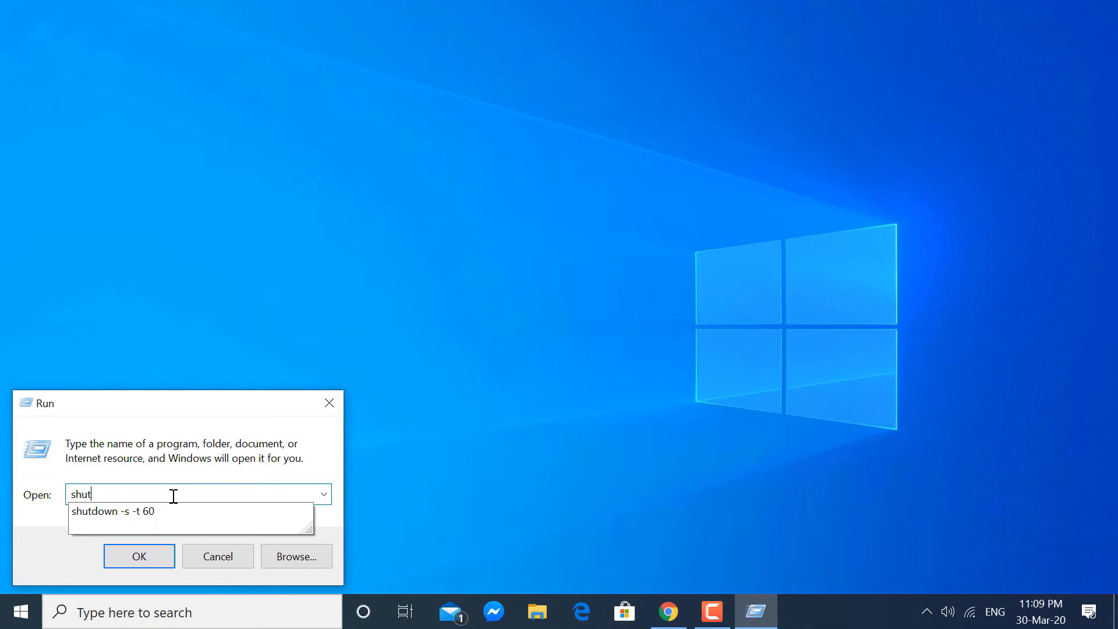
text(dow)
text(n)
text(-)
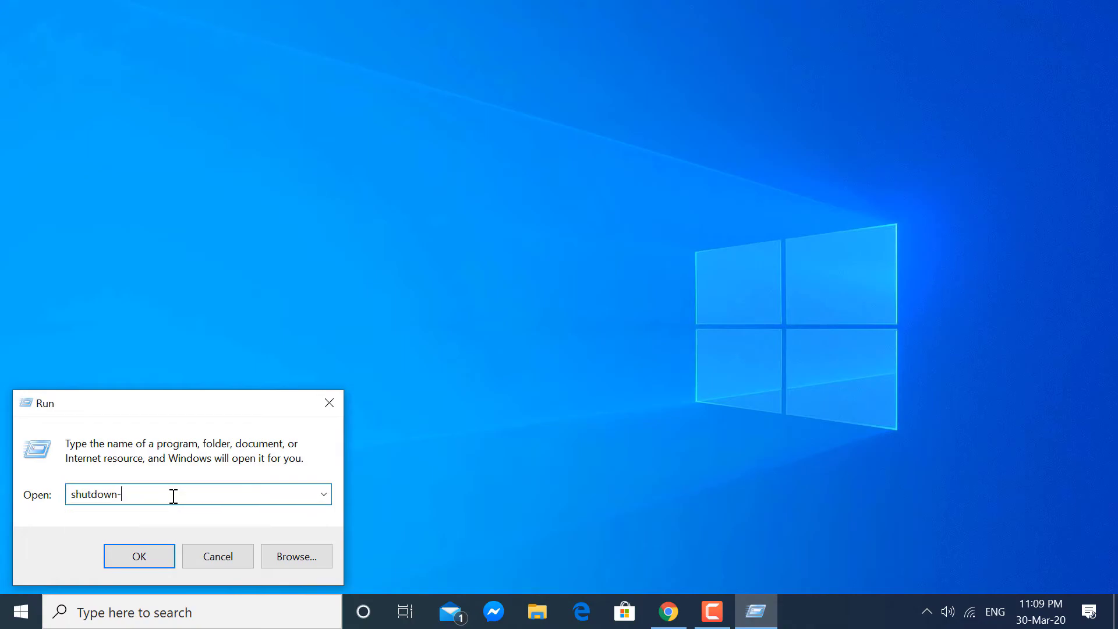
text(s)
key(BackSpace)
key(BackSpace)
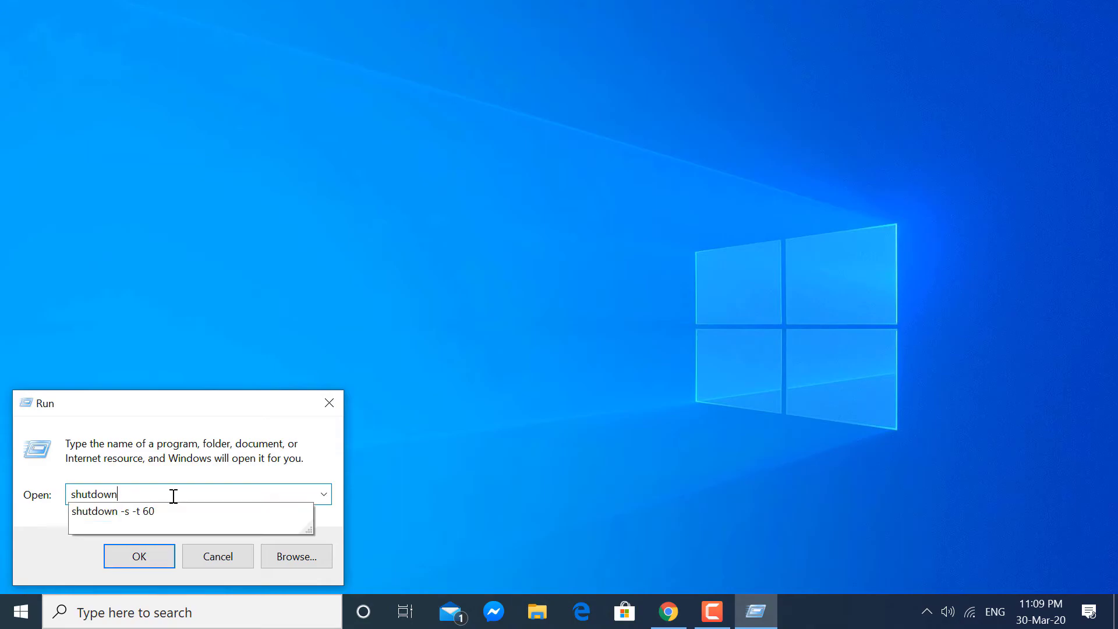
text(-)
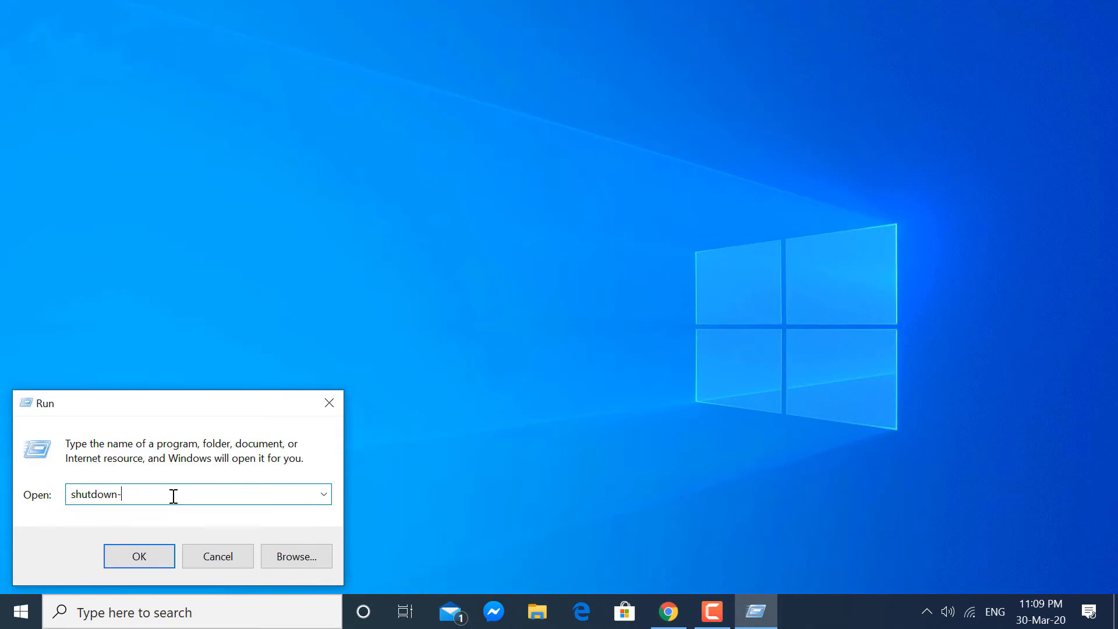
text(s-)
text(t )
text(600)
click(145, 556)
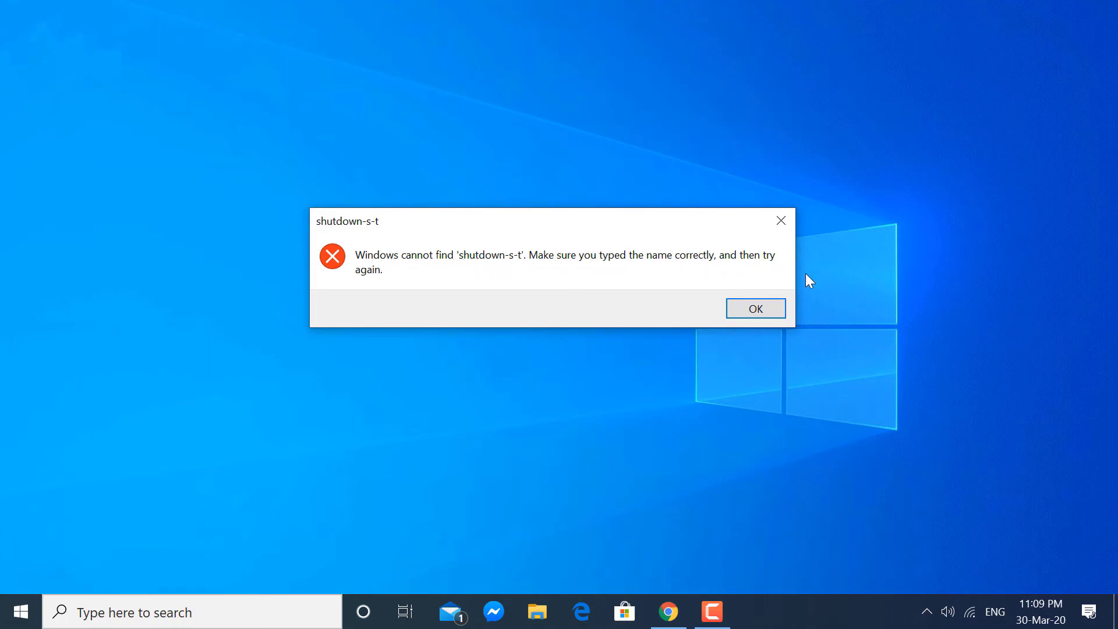
Dismiss the cannot-find error and fix the command to 'shutdown -s -t 600'
click(750, 313)
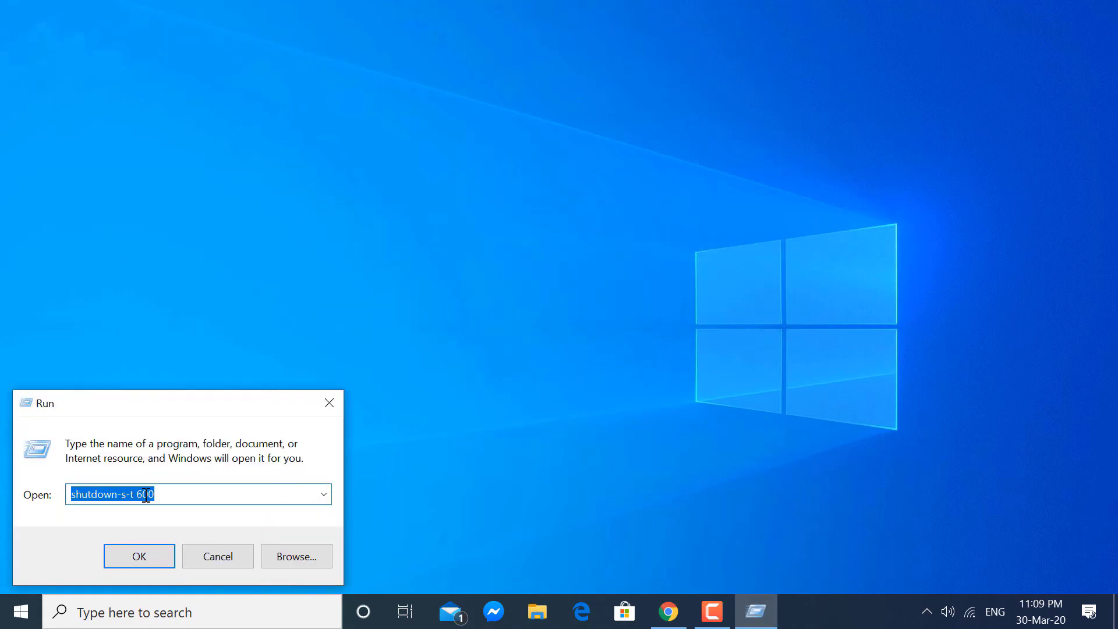
click(122, 496)
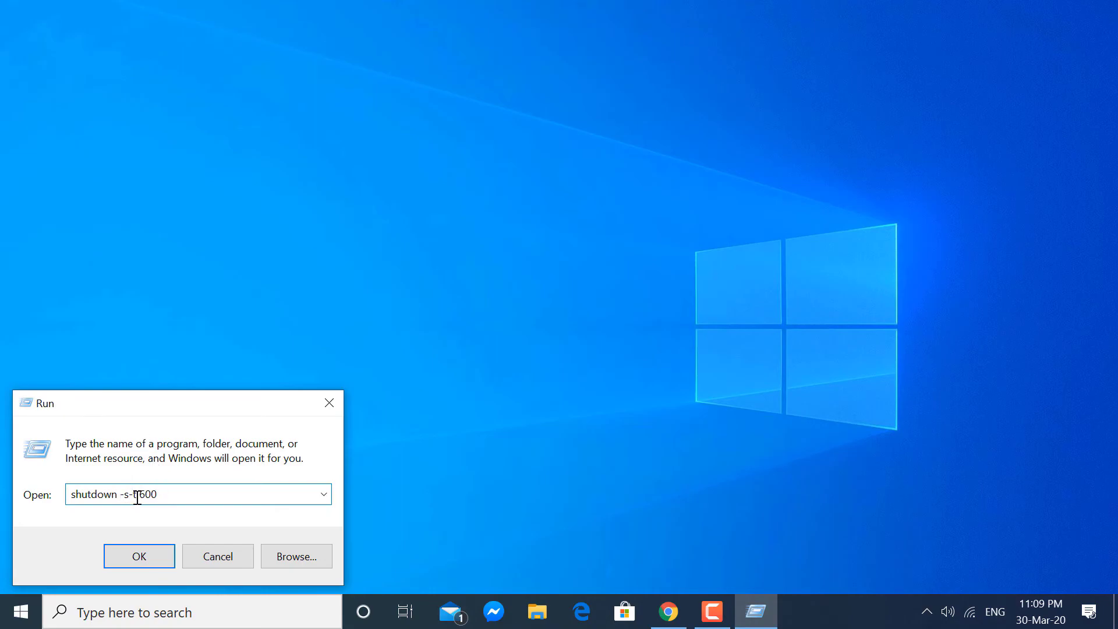
click(204, 310)
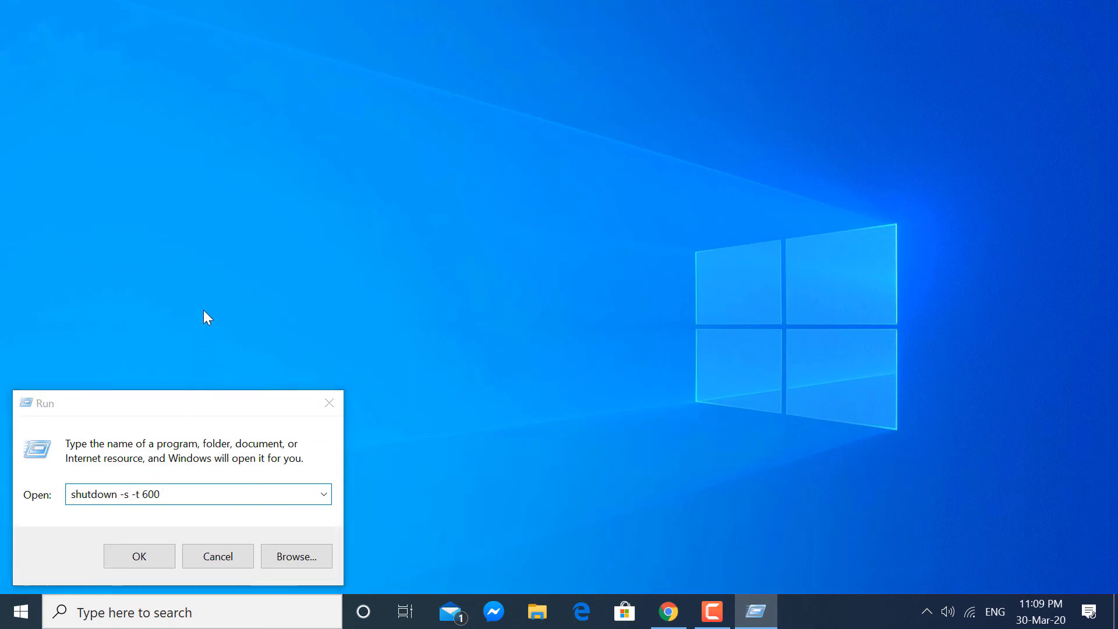
Run the 600-second shutdown command and close the 11:20:01 PM sign-out warning
click(187, 397)
click(142, 560)
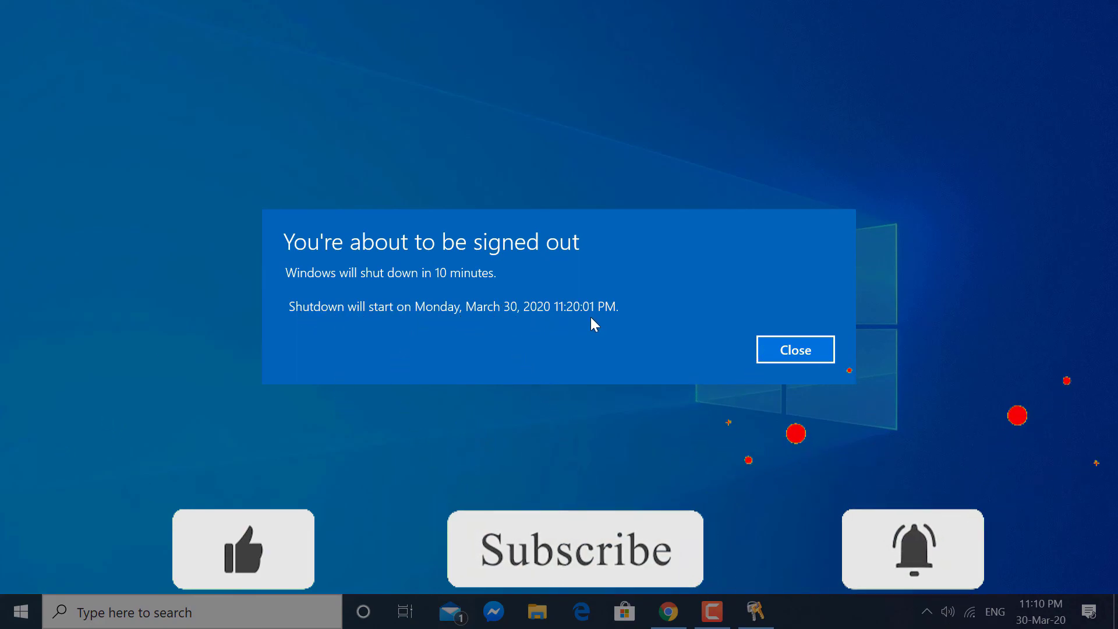
click(795, 354)
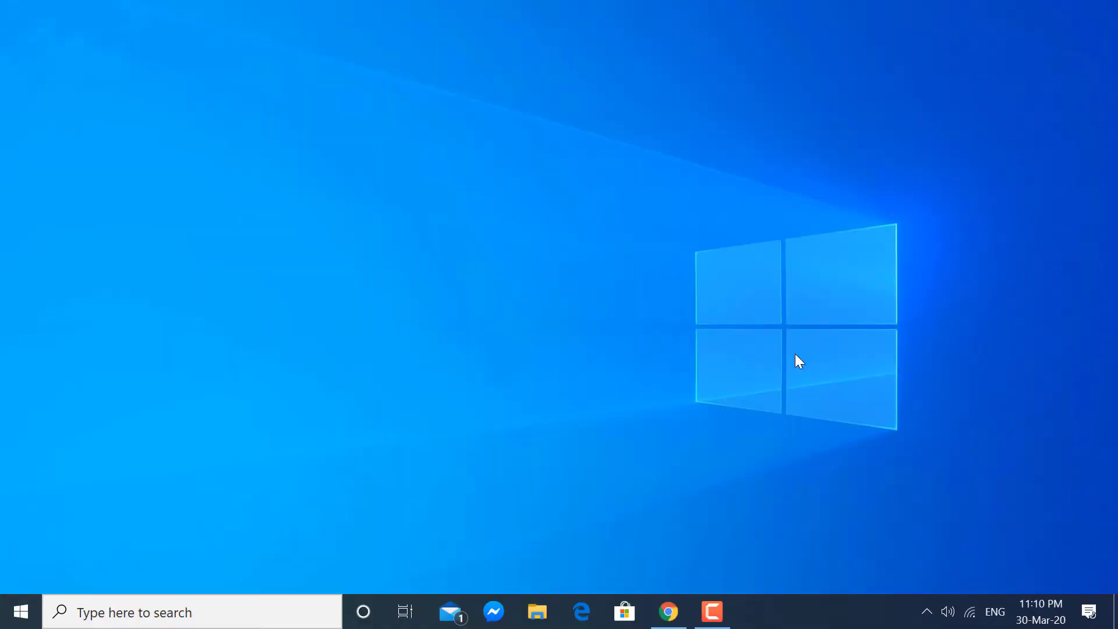